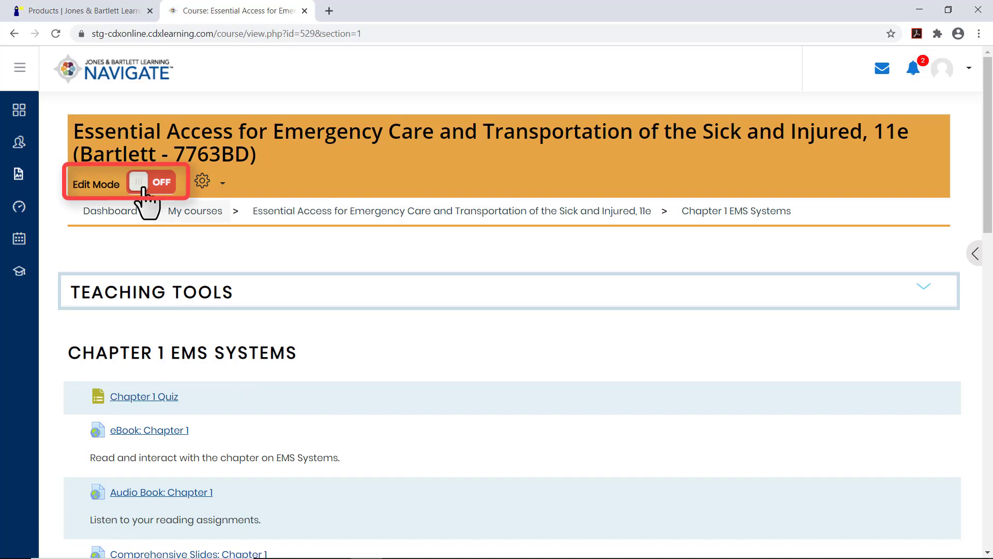
Step: Turn on course editing and add a new Attendance activity to the Chapter 1 EMS Systems section
{"action": "left_click", "coordinate": [144, 191]}
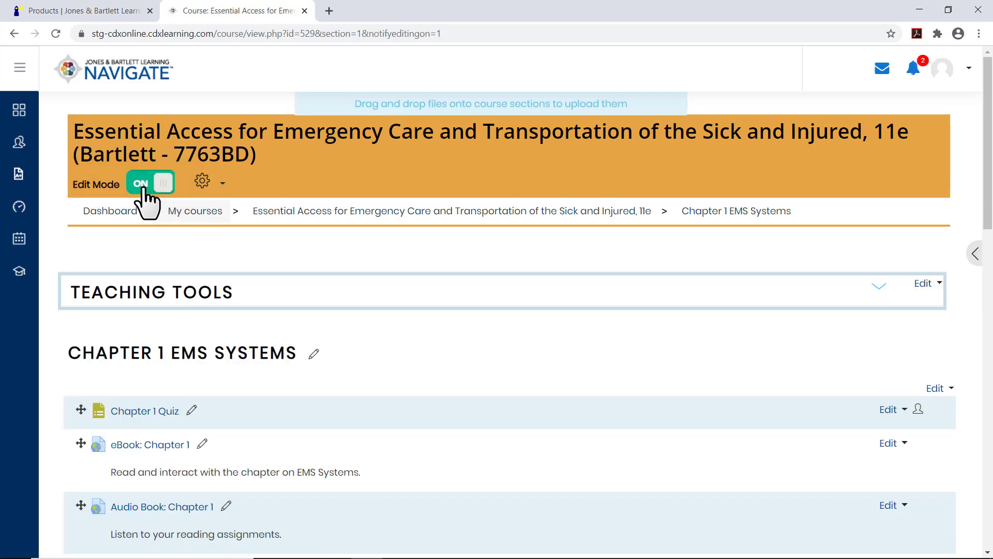
{"action": "left_click_drag", "start_coordinate": [989, 221], "coordinate": [991, 482]}
{"action": "scroll", "coordinate": [991, 481], "scroll_direction": "down", "scroll_amount": 4}
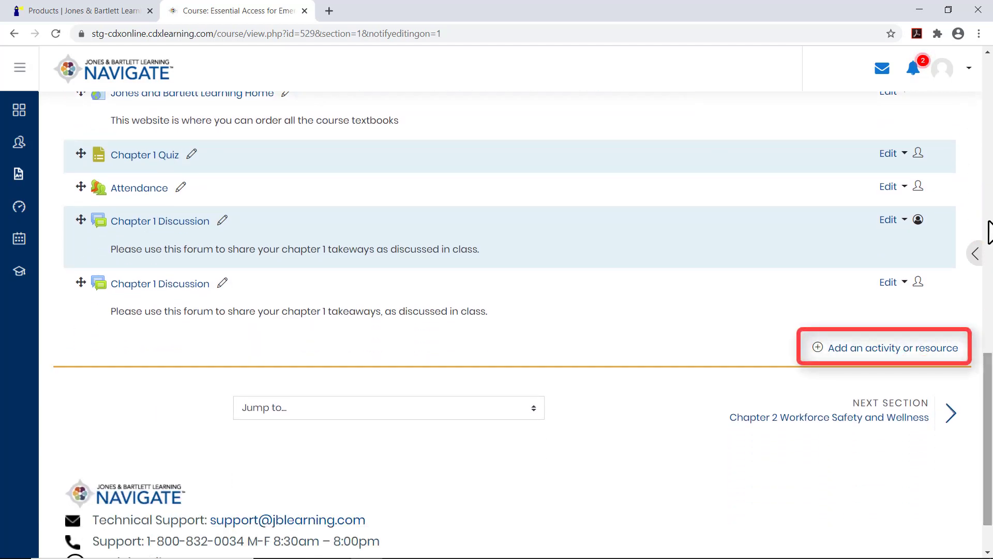
{"action": "left_click", "coordinate": [902, 350]}
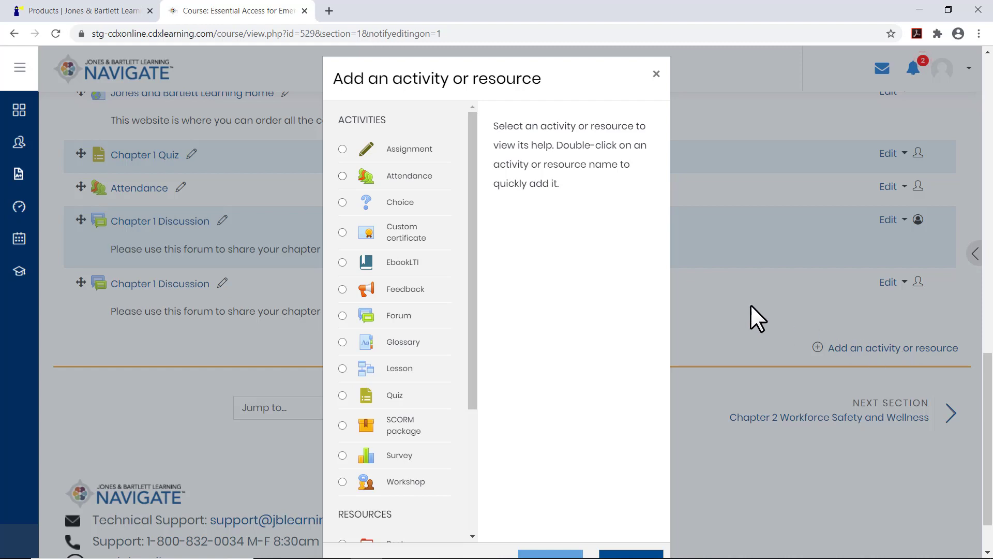
{"action": "left_click", "coordinate": [340, 179]}
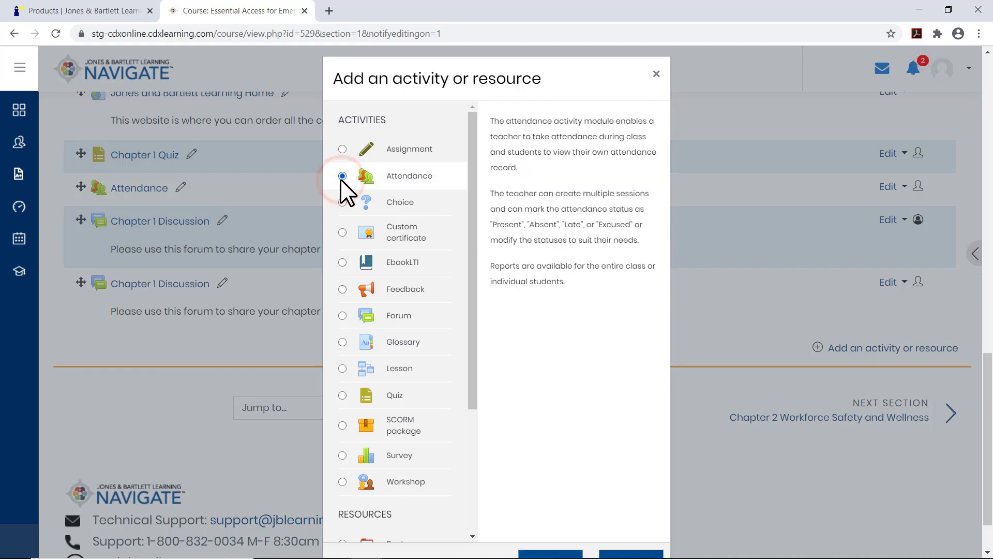
{"action": "scroll", "coordinate": [566, 365], "scroll_direction": "down", "scroll_amount": 1}
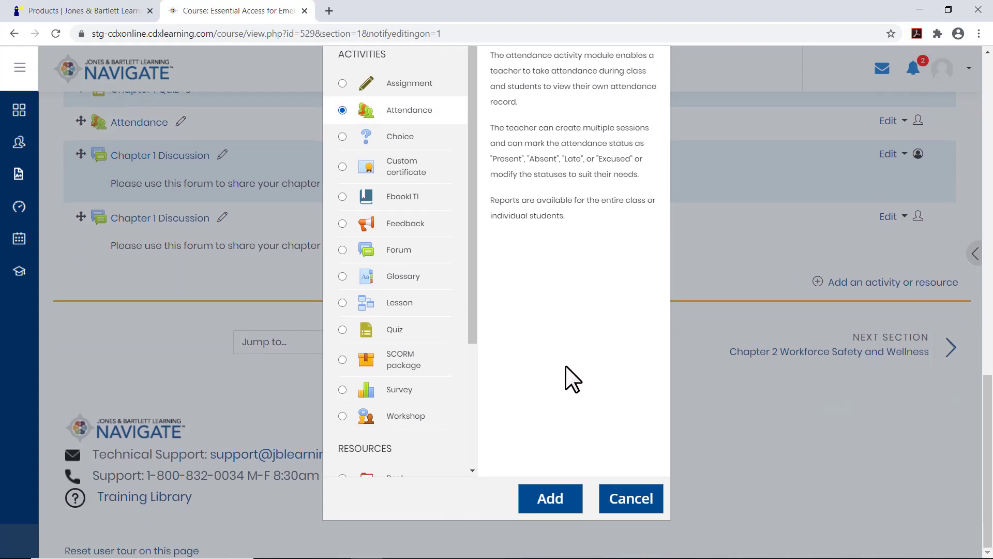
{"action": "left_click", "coordinate": [569, 501]}
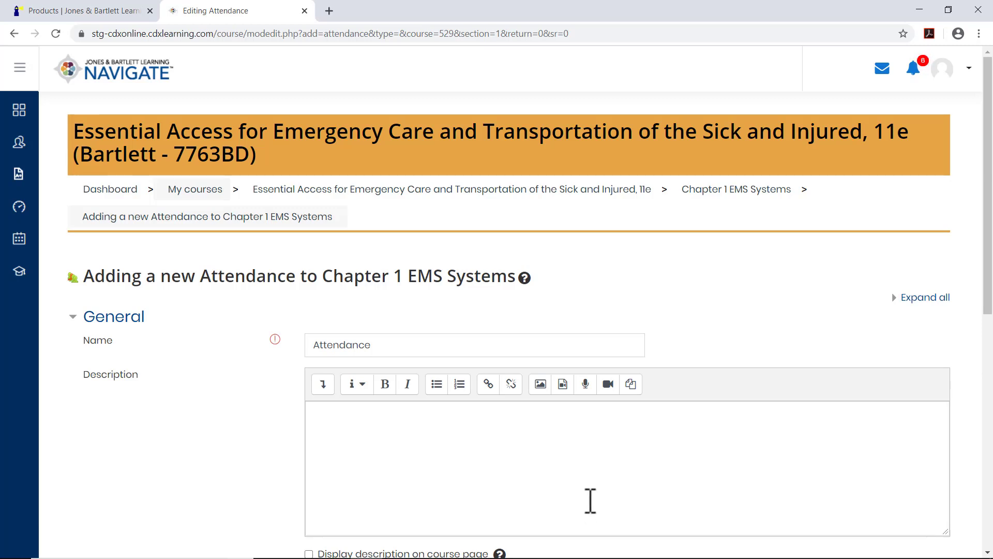
Step: Set the attendance grade type to Point with a maximum grade of 100, and choose the Attendance grade category
{"action": "left_click", "coordinate": [986, 293]}
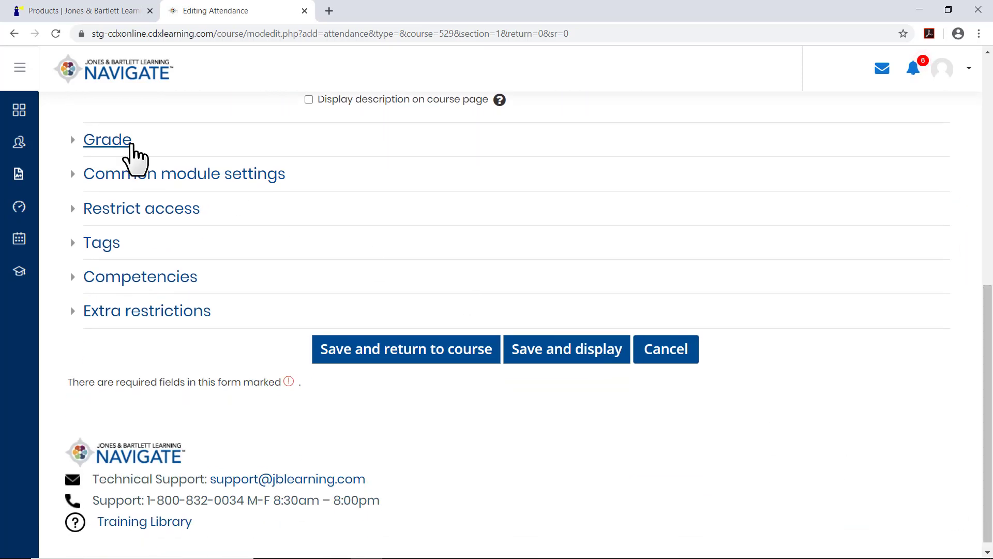
{"action": "left_click", "coordinate": [131, 142]}
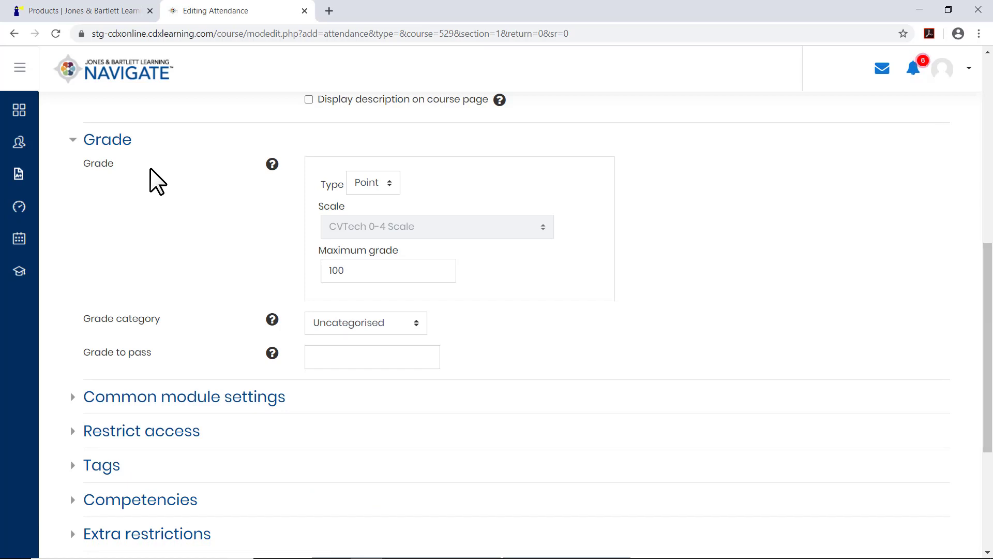
{"action": "left_click", "coordinate": [392, 188]}
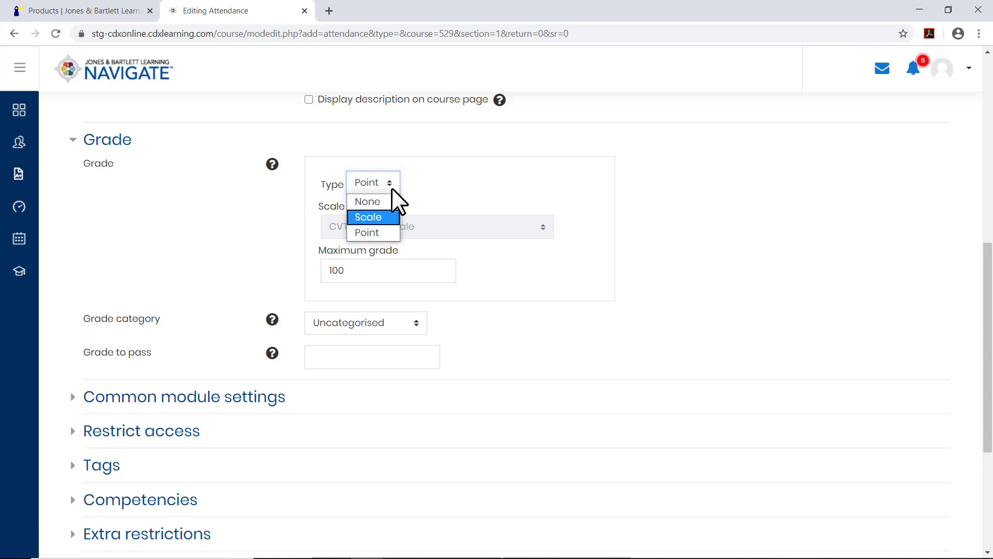
{"action": "left_click", "coordinate": [384, 229]}
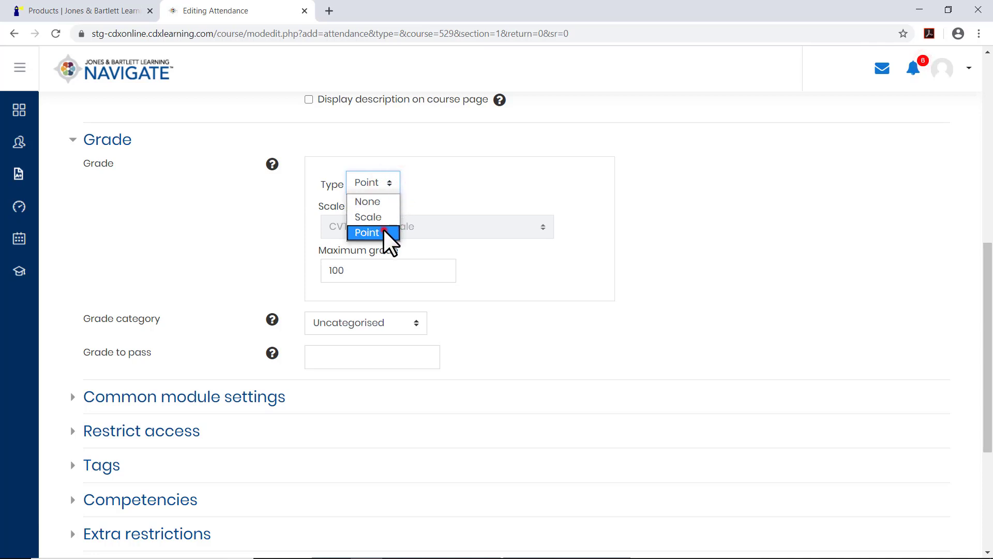
{"action": "left_click", "coordinate": [390, 268]}
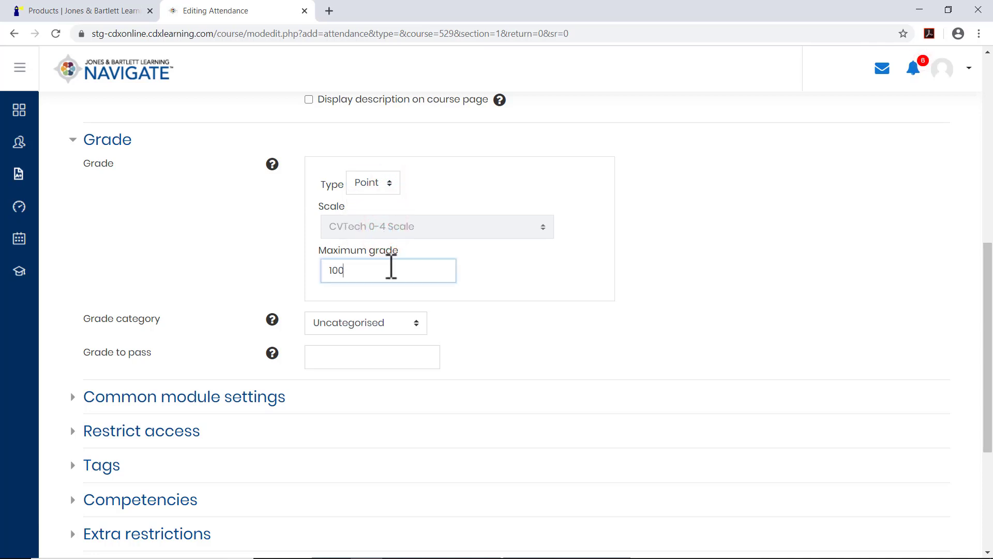
{"action": "left_click", "coordinate": [465, 287]}
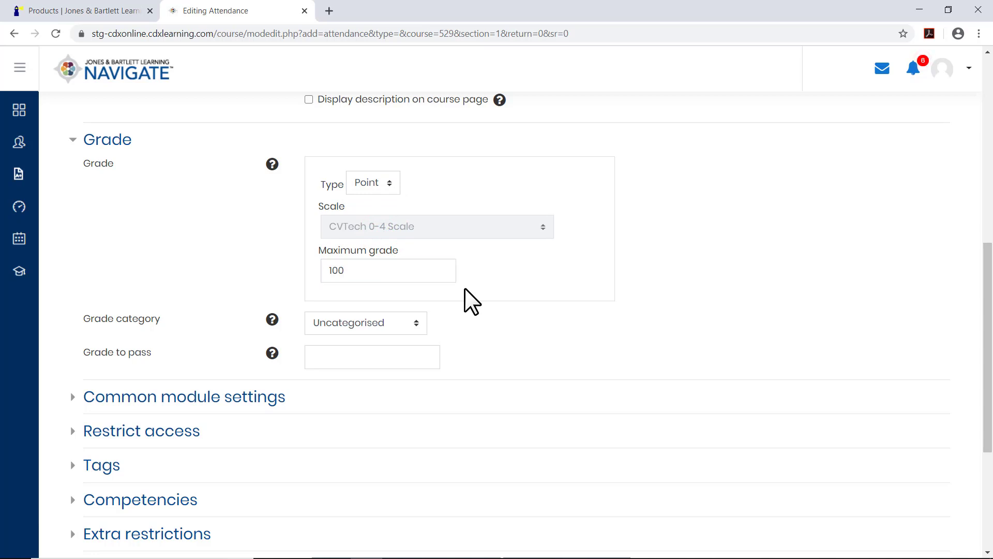
{"action": "left_click", "coordinate": [421, 321]}
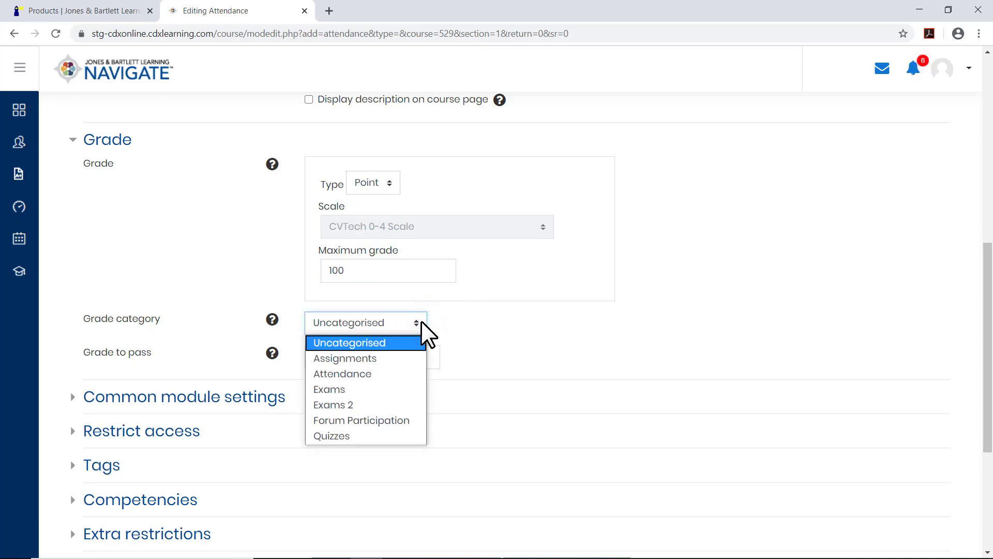
{"action": "left_click", "coordinate": [404, 374]}
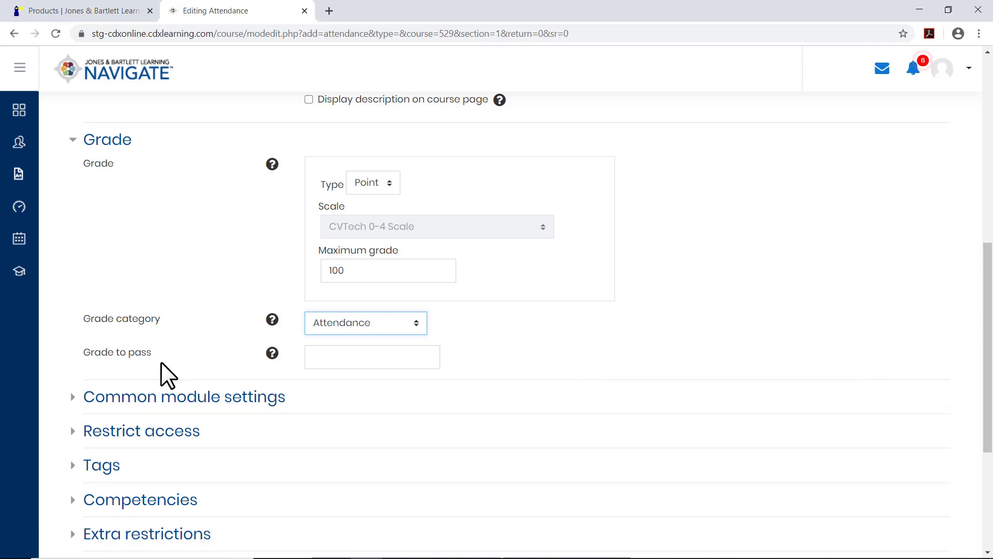
Step: Set the activity's availability to Show on course page under the common module settings, and save and display it
{"action": "left_click", "coordinate": [157, 396]}
{"action": "scroll", "coordinate": [158, 401], "scroll_direction": "down", "scroll_amount": 5}
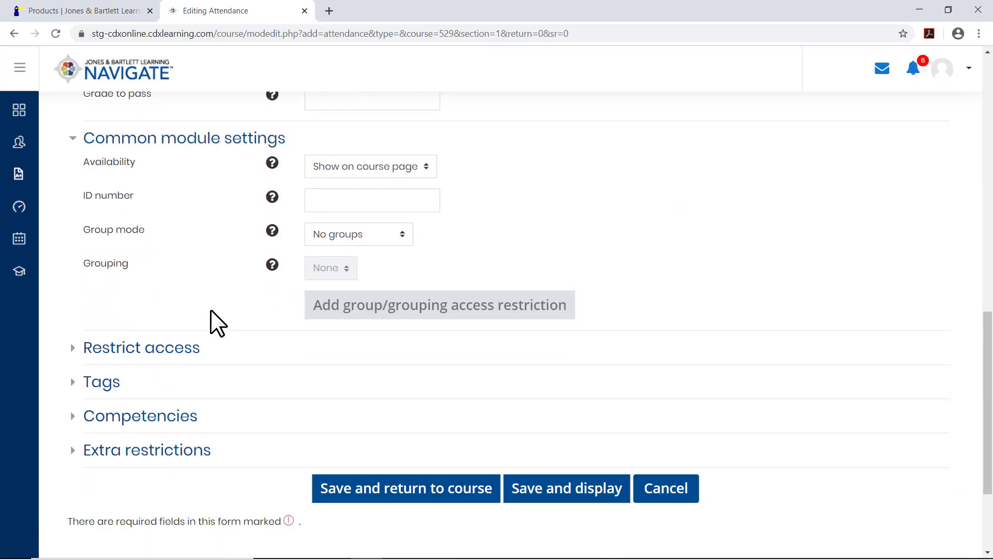
{"action": "left_click", "coordinate": [428, 169]}
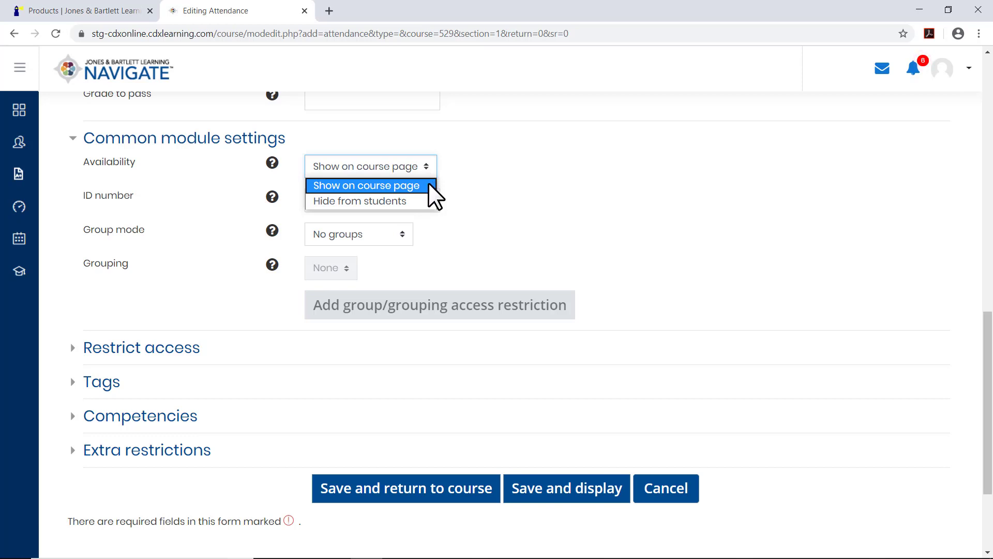
{"action": "left_click", "coordinate": [429, 188]}
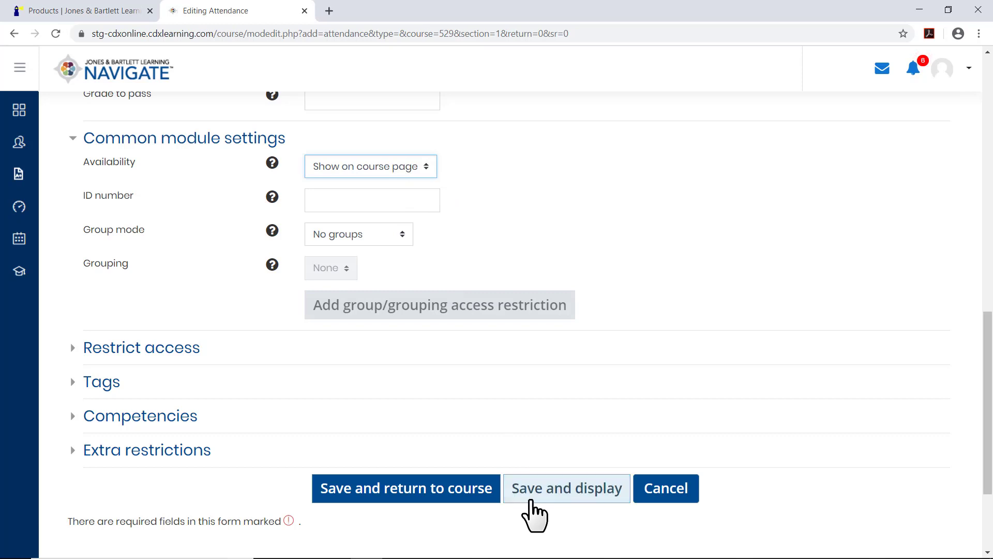
{"action": "left_click", "coordinate": [531, 501]}
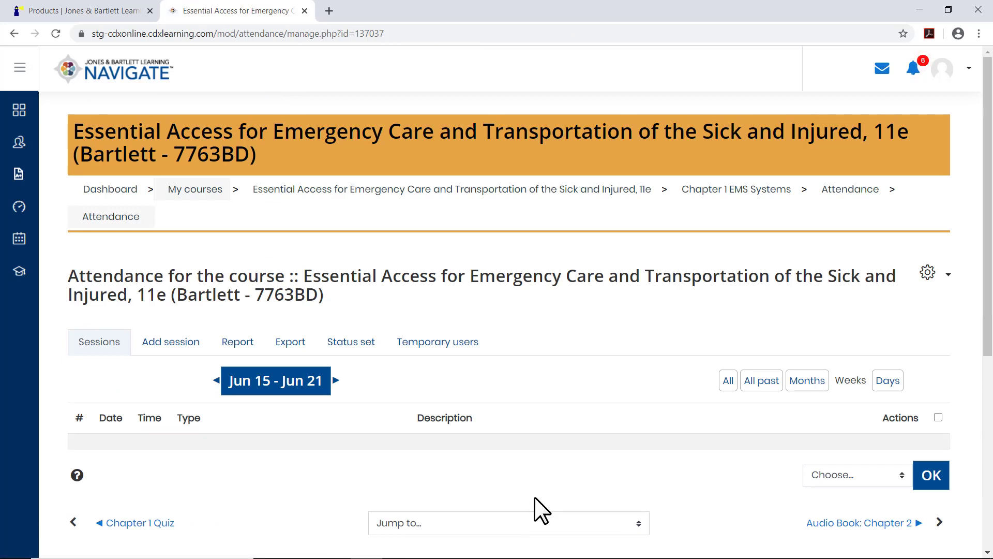
Step: Start adding an attendance session and set its date to 1 September 2020
{"action": "left_click_drag", "start_coordinate": [984, 274], "coordinate": [989, 371]}
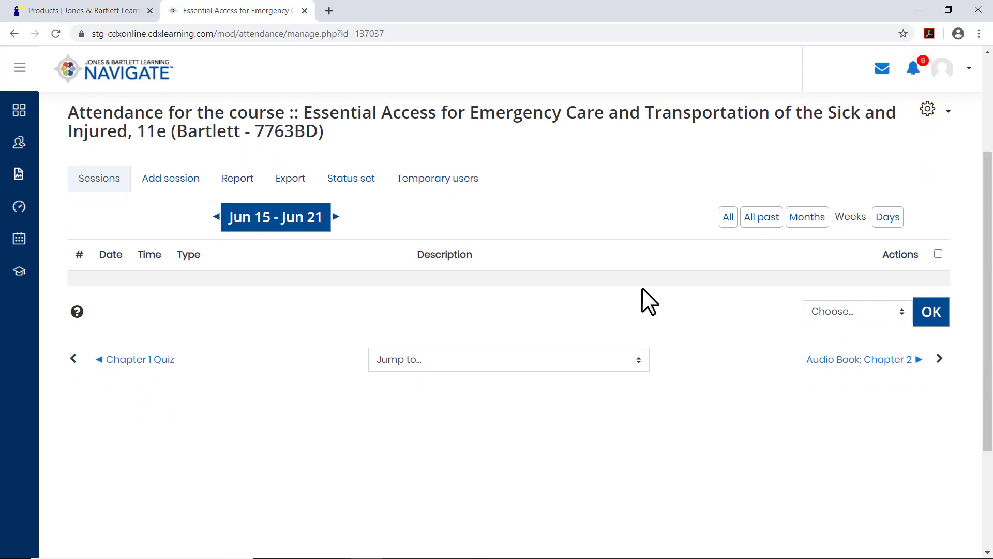
{"action": "left_click", "coordinate": [191, 183]}
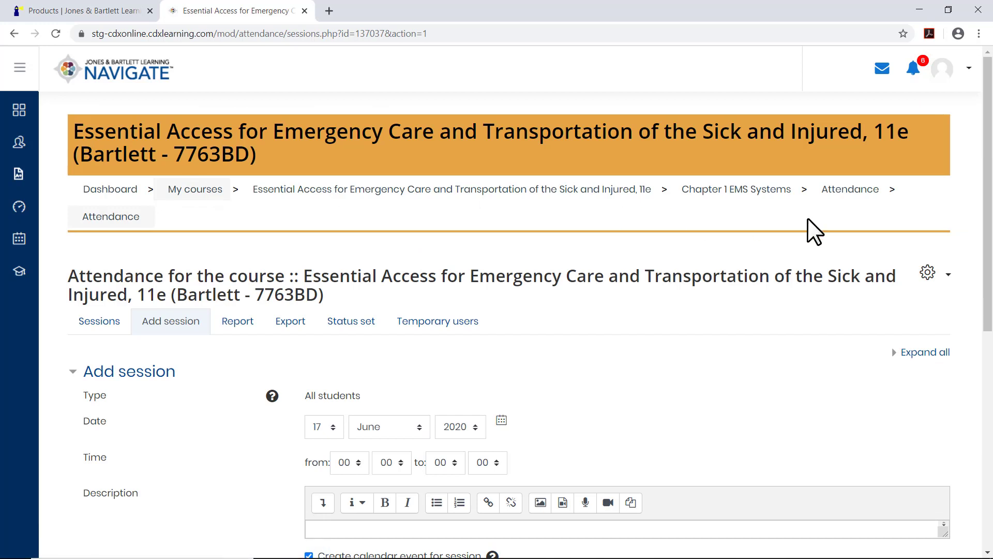
{"action": "mouse_move", "coordinate": [984, 228]}
{"action": "left_mouse_down"}
{"action": "mouse_move", "coordinate": [988, 274]}
{"action": "mouse_move", "coordinate": [988, 239]}
{"action": "left_mouse_up"}
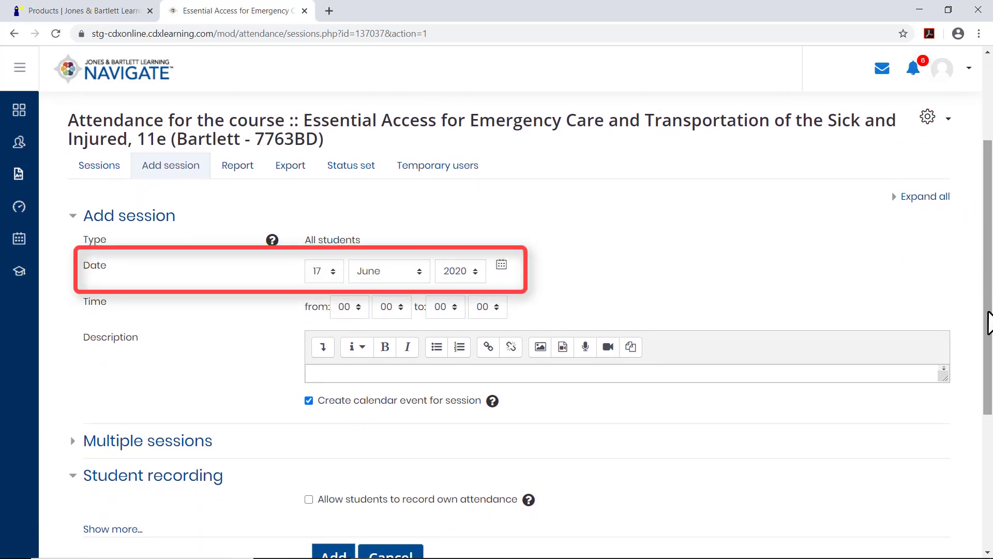
{"action": "left_click", "coordinate": [333, 271]}
{"action": "left_click", "coordinate": [334, 289]}
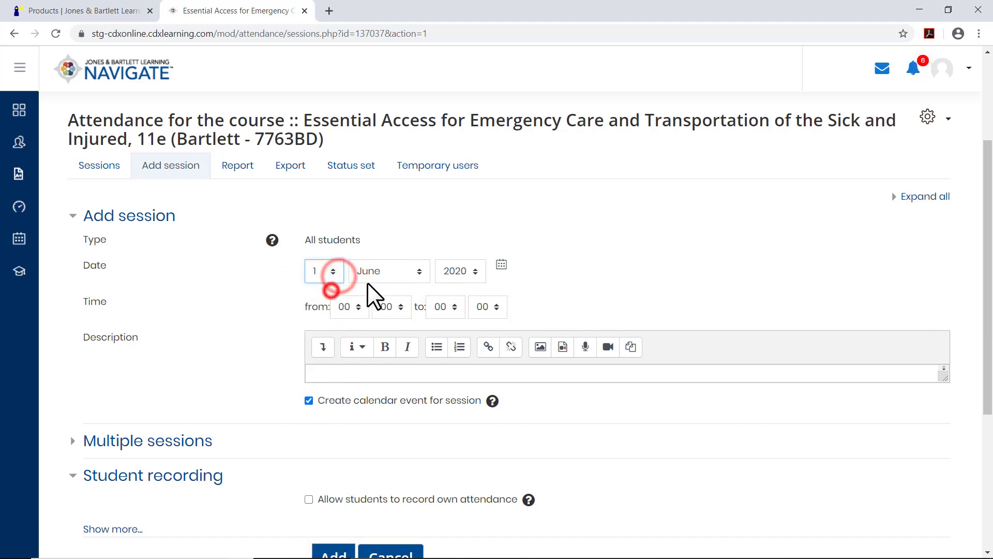
{"action": "left_click", "coordinate": [415, 272]}
{"action": "left_click", "coordinate": [400, 413]}
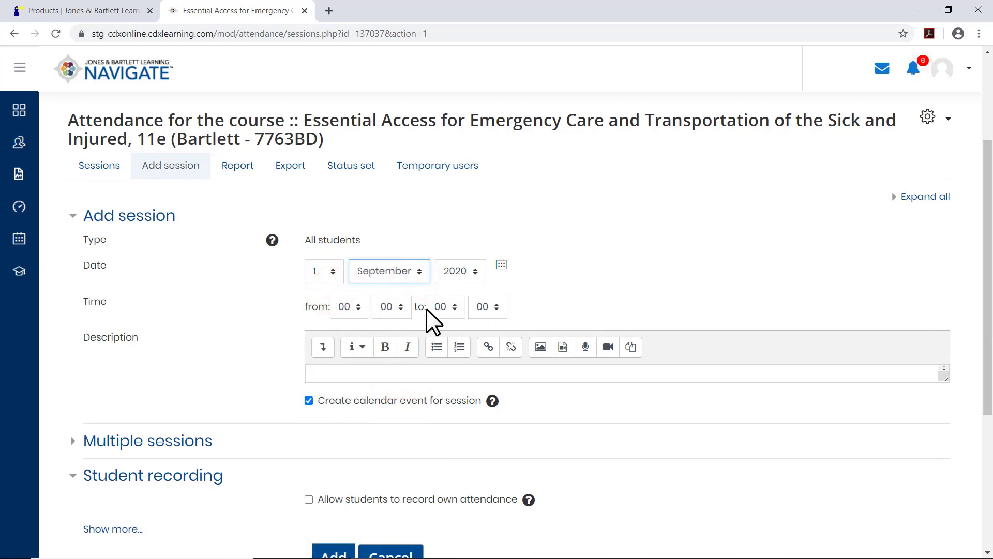
Step: Set the session time from 08:00 to 12:00
{"action": "left_click", "coordinate": [363, 306]}
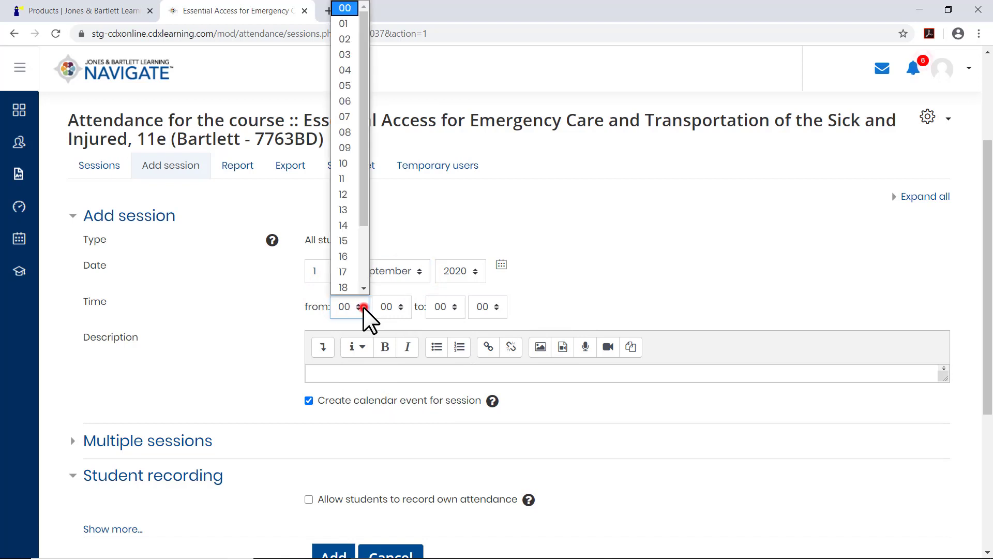
{"action": "left_click", "coordinate": [357, 133]}
{"action": "left_click", "coordinate": [461, 309]}
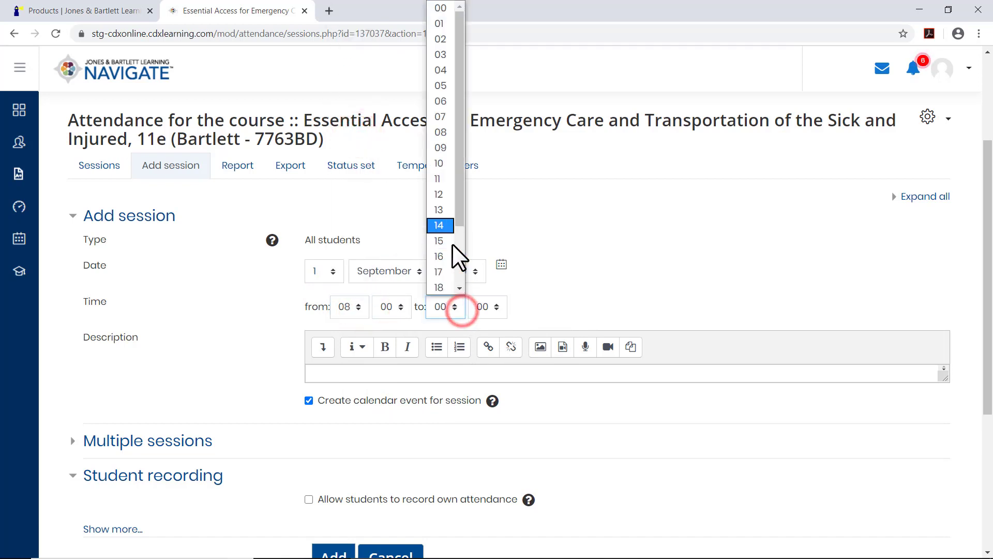
{"action": "left_click", "coordinate": [446, 195]}
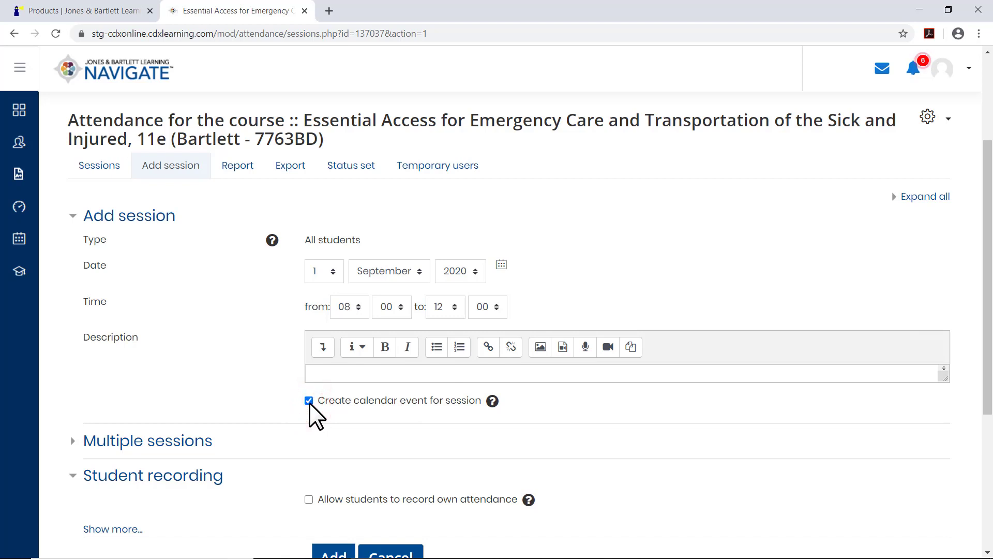
Step: Enable repeating of the session under Multiple sessions, on Wednesday every 2 weeks
{"action": "left_click", "coordinate": [206, 441]}
{"action": "scroll", "coordinate": [223, 452], "scroll_direction": "down", "scroll_amount": 6}
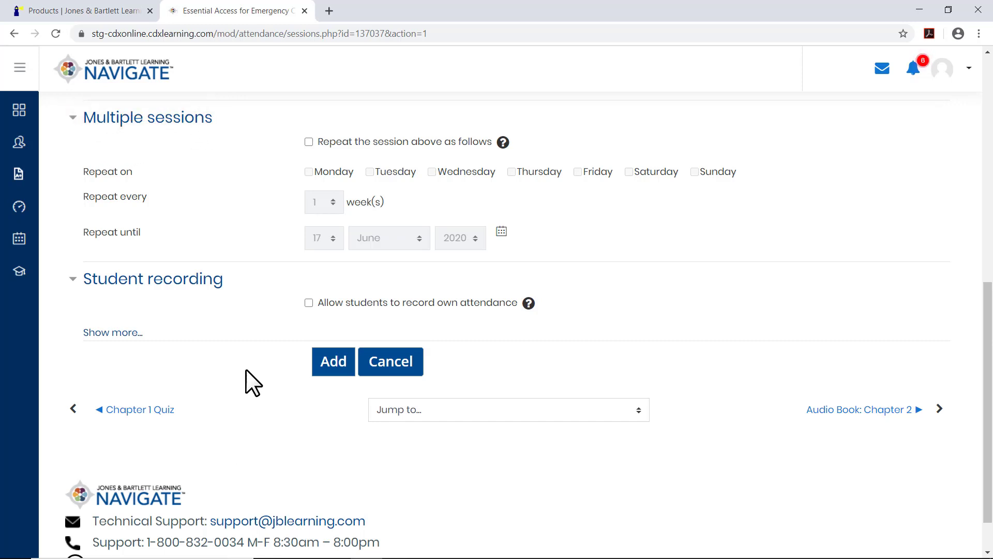
{"action": "left_click", "coordinate": [309, 144]}
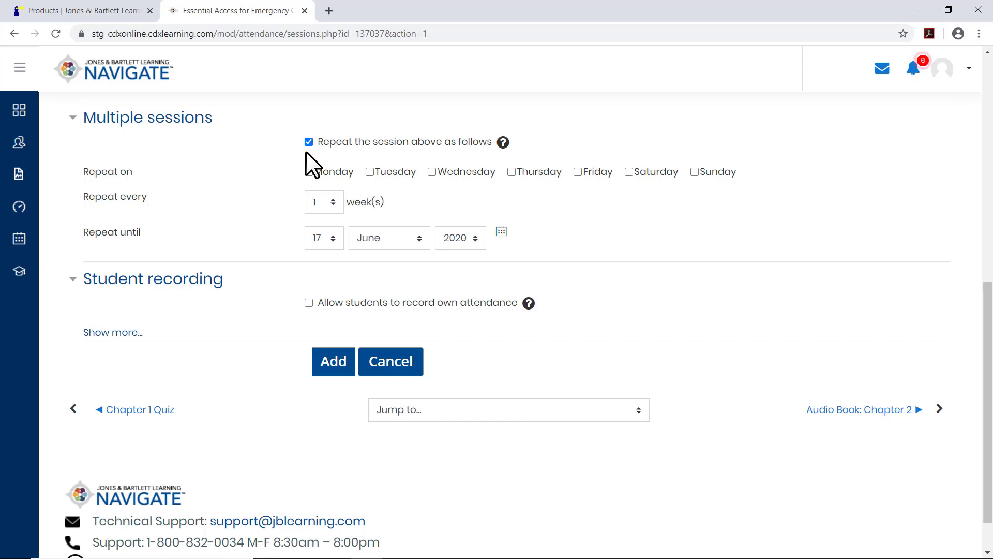
{"action": "left_click", "coordinate": [431, 172]}
{"action": "left_click", "coordinate": [333, 202]}
{"action": "left_click", "coordinate": [317, 233]}
Step: Set the session's repeat-until date to 1 November 2020
{"action": "left_click", "coordinate": [337, 241]}
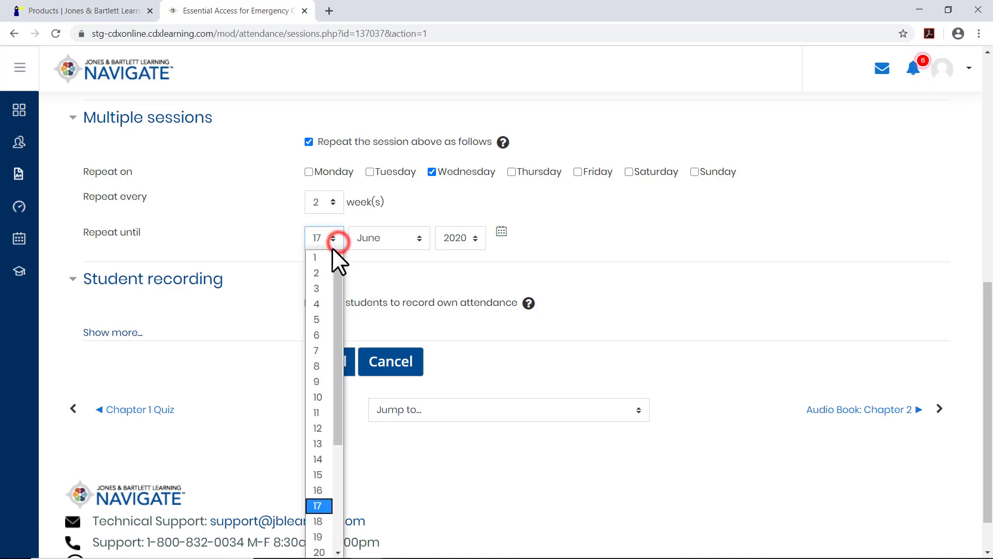
{"action": "left_click", "coordinate": [328, 251]}
{"action": "left_click", "coordinate": [422, 241]}
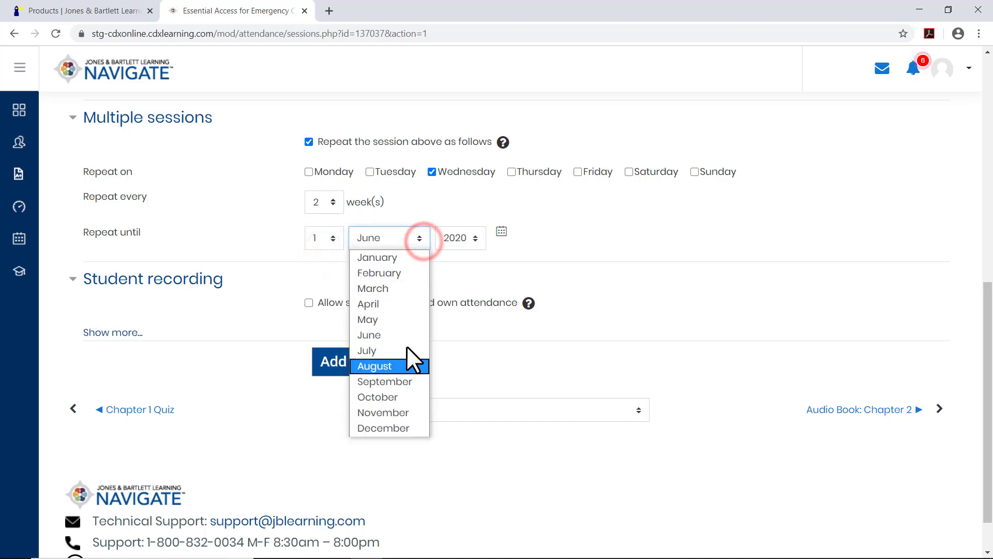
{"action": "left_click", "coordinate": [397, 410]}
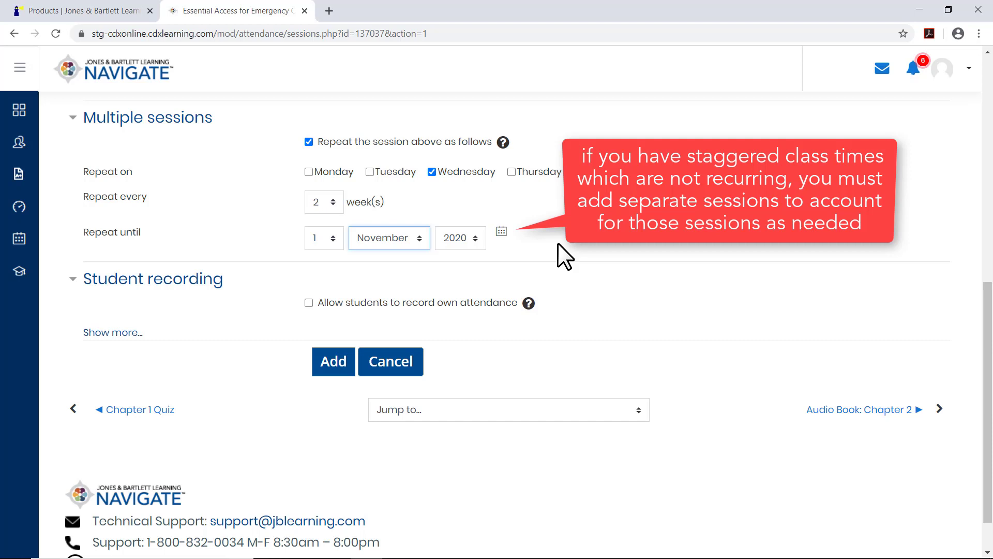
Step: Allow students to record their own attendance, leave automatic marking Disabled, and enable automatic selection of the highest status available
{"action": "left_click", "coordinate": [307, 303]}
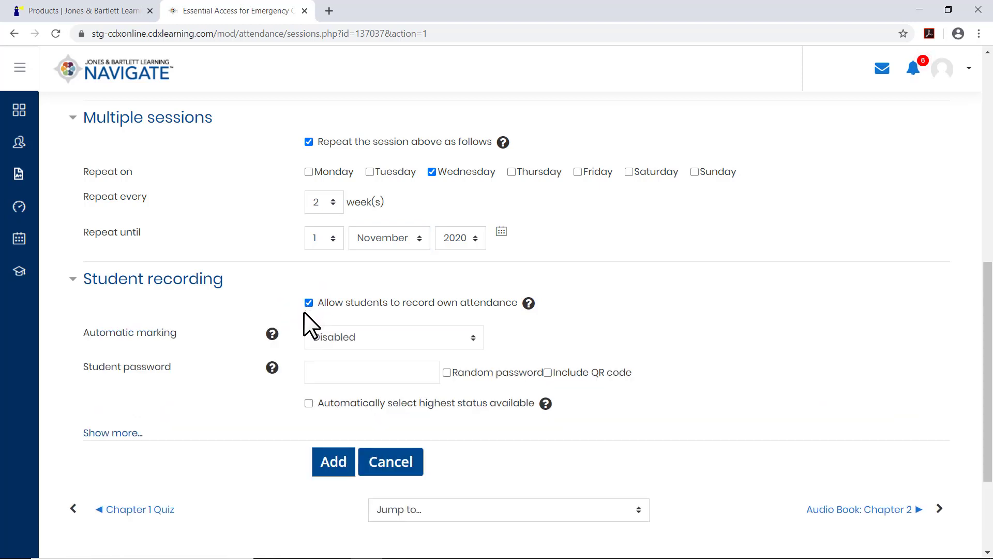
{"action": "left_click", "coordinate": [470, 344]}
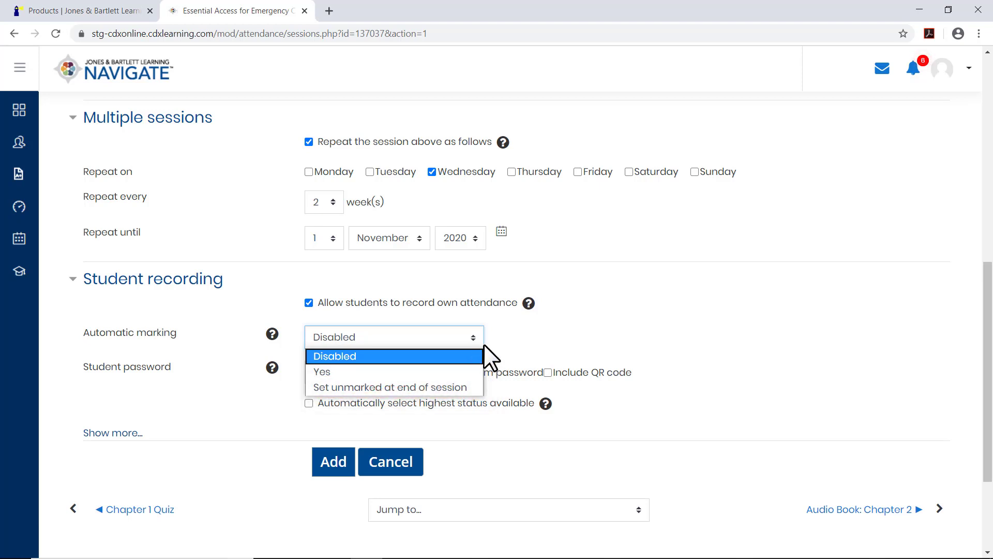
{"action": "left_click", "coordinate": [514, 345]}
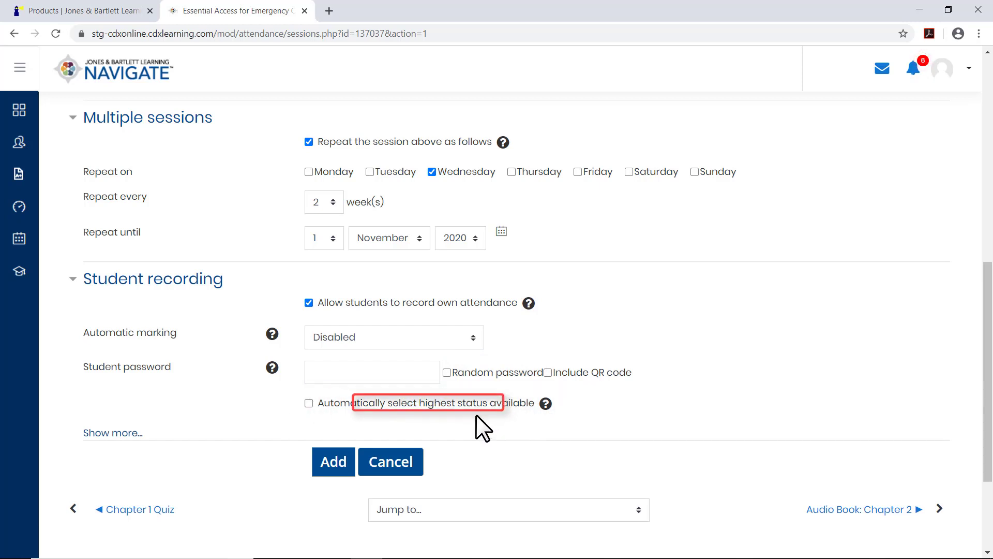
{"action": "left_click", "coordinate": [309, 403]}
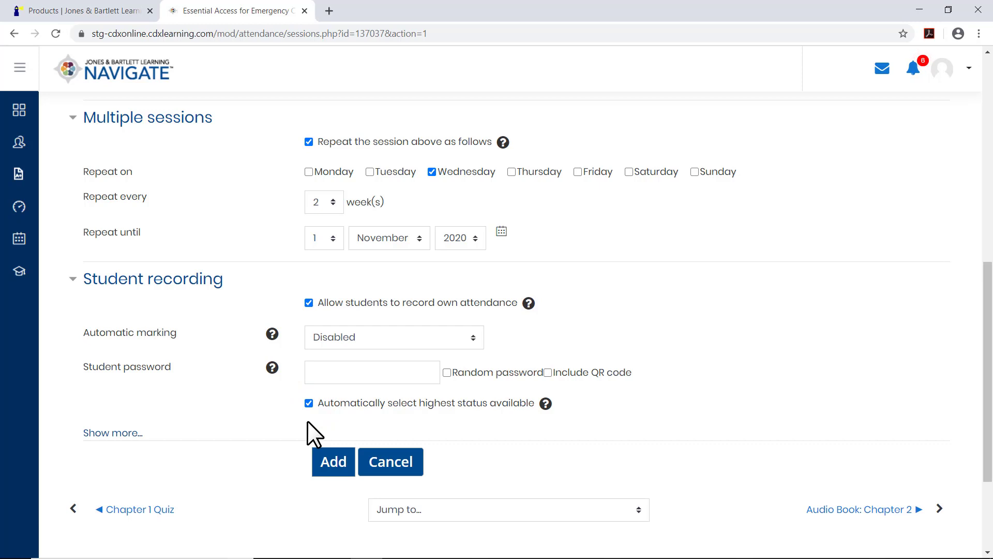
Step: Add the configured recurring sessions to the Attendance activity and review the generated session list
{"action": "left_click", "coordinate": [321, 474]}
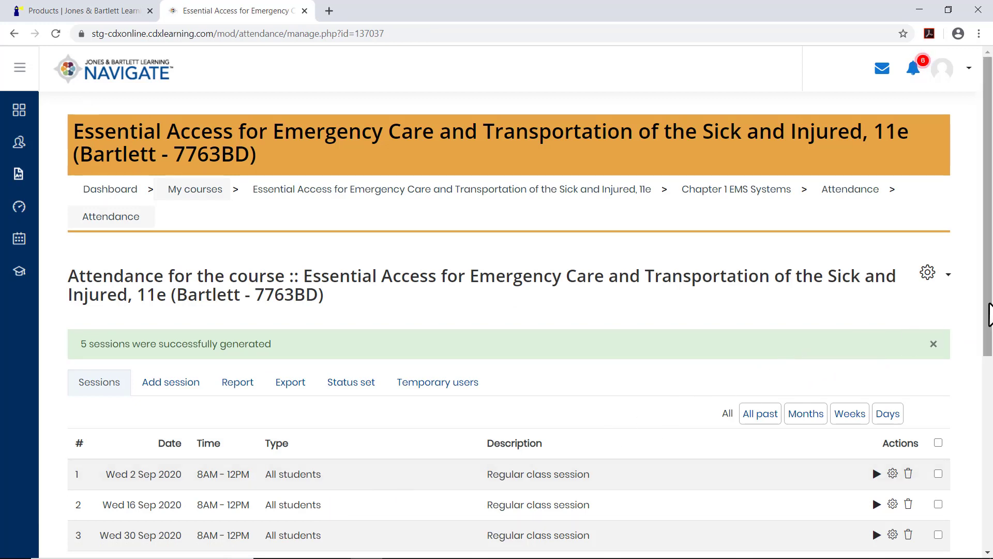
{"action": "left_click_drag", "start_coordinate": [987, 320], "coordinate": [991, 414]}
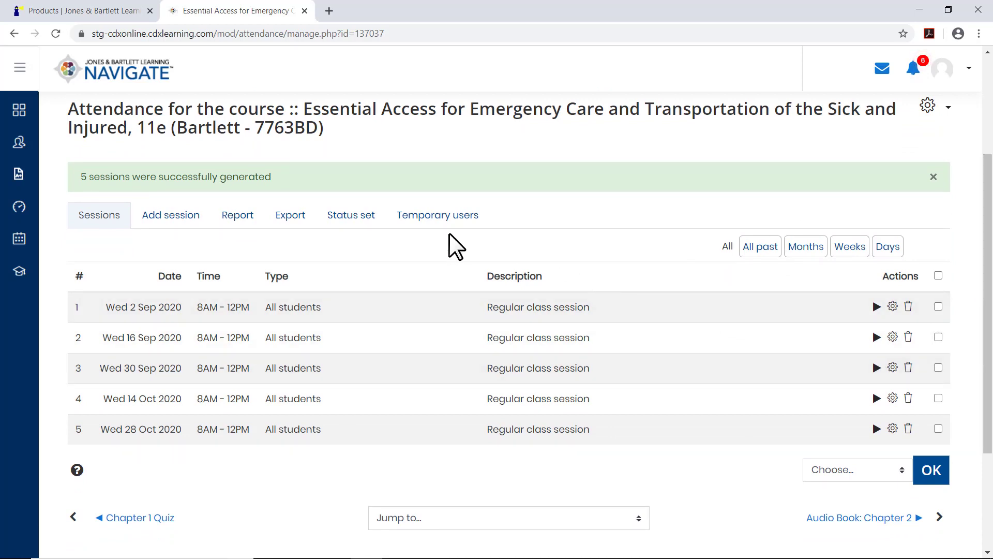
Step: In the attendance status set, make the Late status available for students for 1.00 minutes and save the update
{"action": "left_click", "coordinate": [360, 223]}
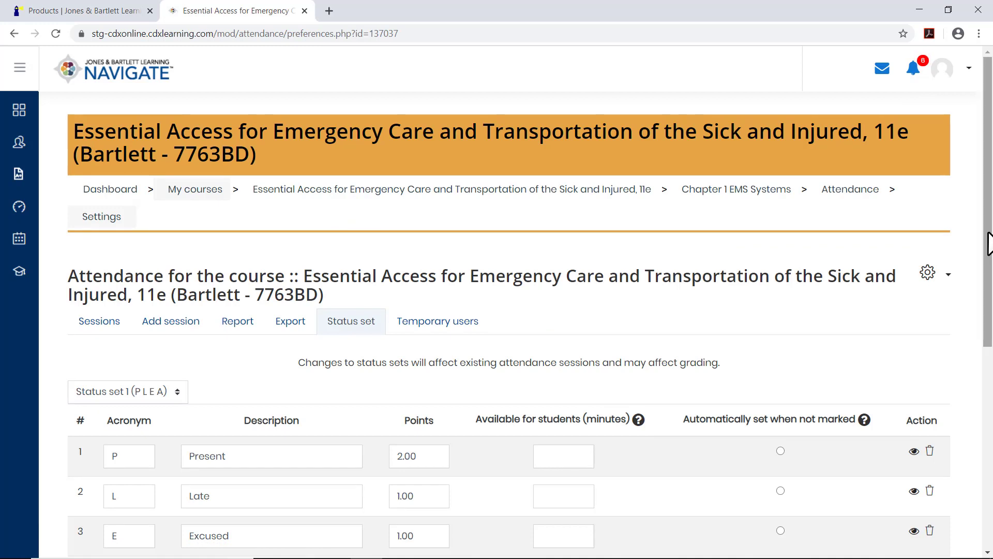
{"action": "left_click_drag", "start_coordinate": [988, 232], "coordinate": [989, 335]}
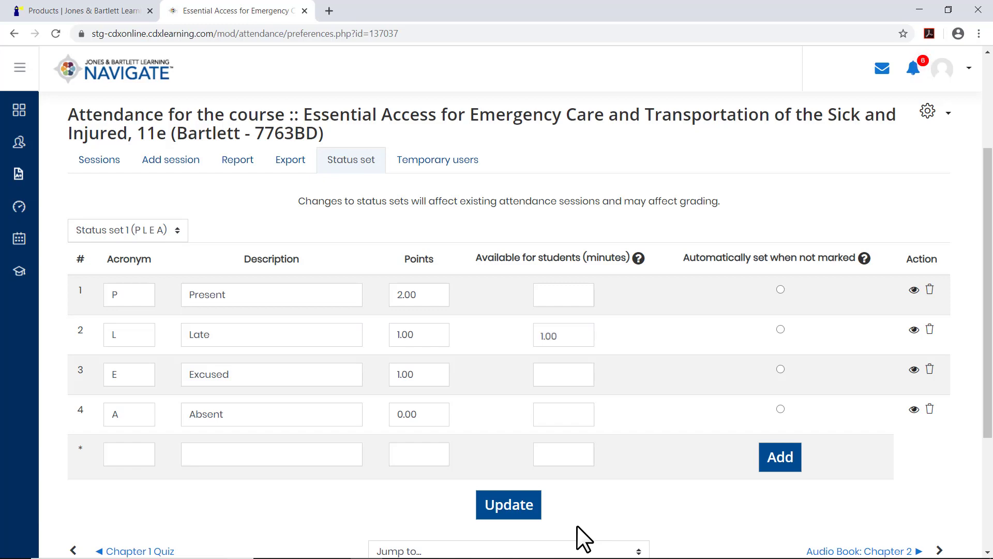
{"action": "left_click", "coordinate": [535, 515]}
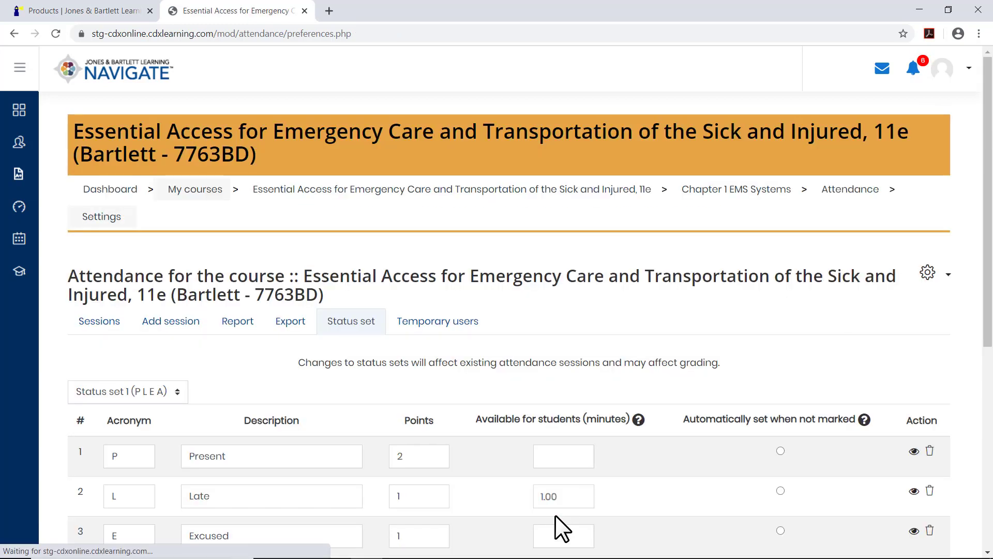
Step: Return to the Essential Access for Emergency Care course page and turn Edit Mode off
{"action": "left_click", "coordinate": [407, 191]}
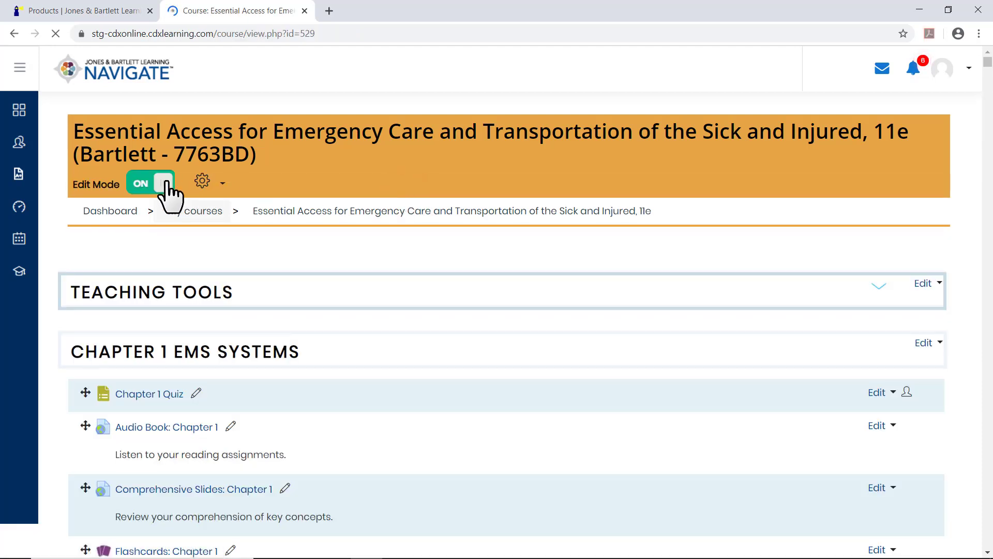
{"action": "left_click", "coordinate": [164, 184]}
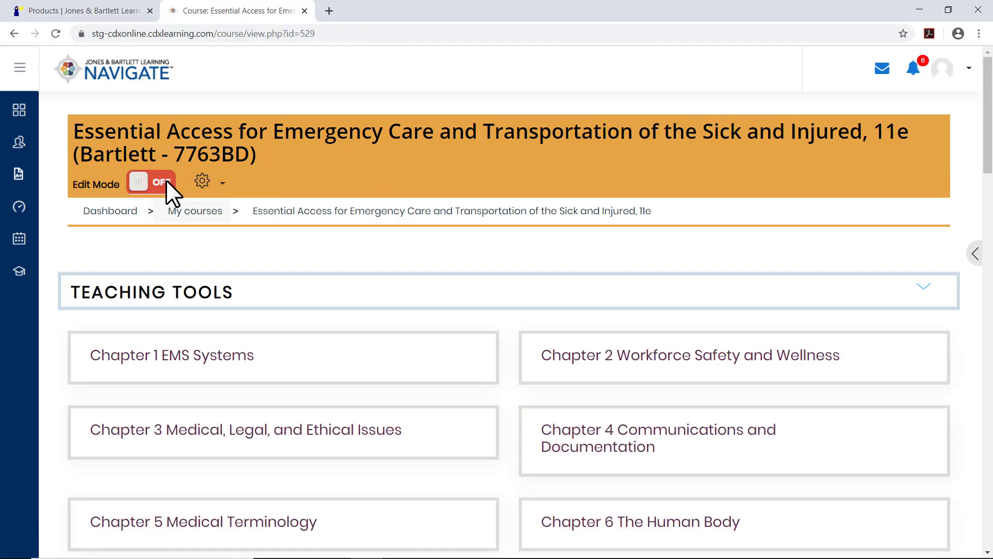
Step: Open the Attendance activity from the Chapter 1 EMS Systems section
{"action": "left_click", "coordinate": [235, 356]}
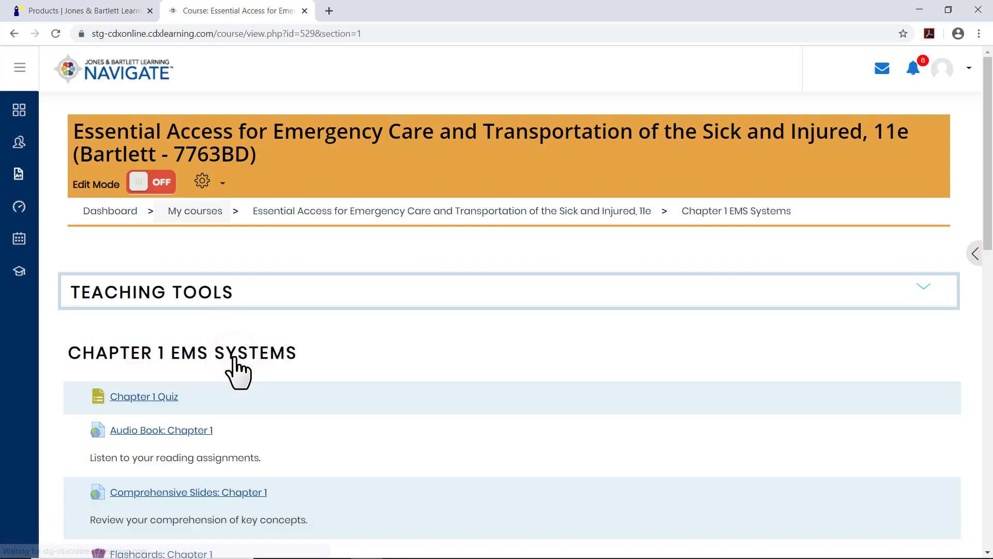
{"action": "left_click_drag", "start_coordinate": [987, 222], "coordinate": [990, 459]}
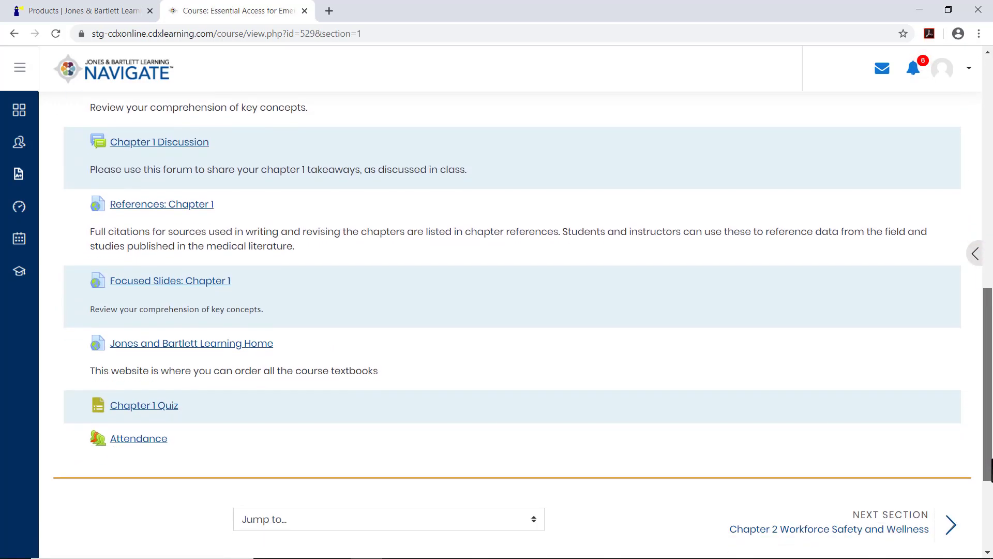
{"action": "left_click", "coordinate": [161, 440]}
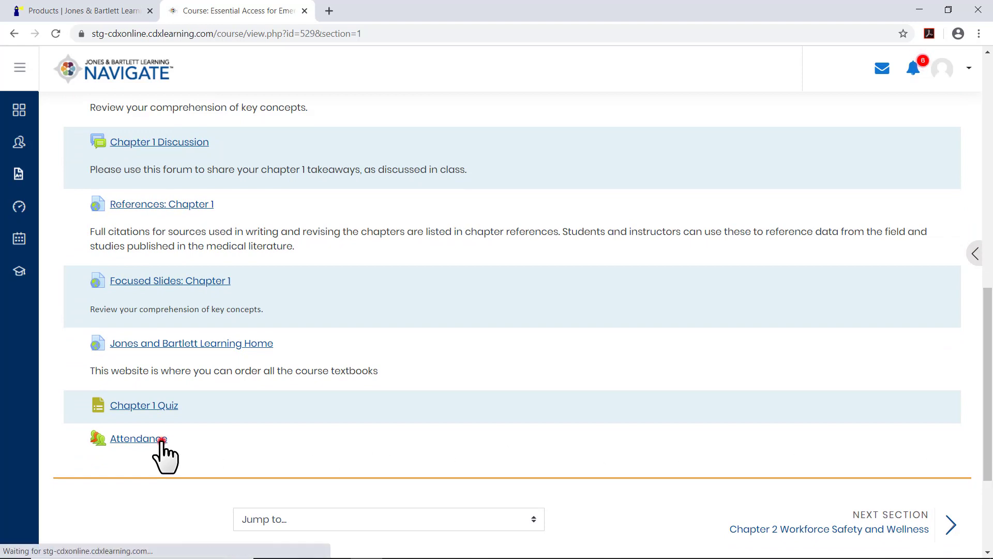